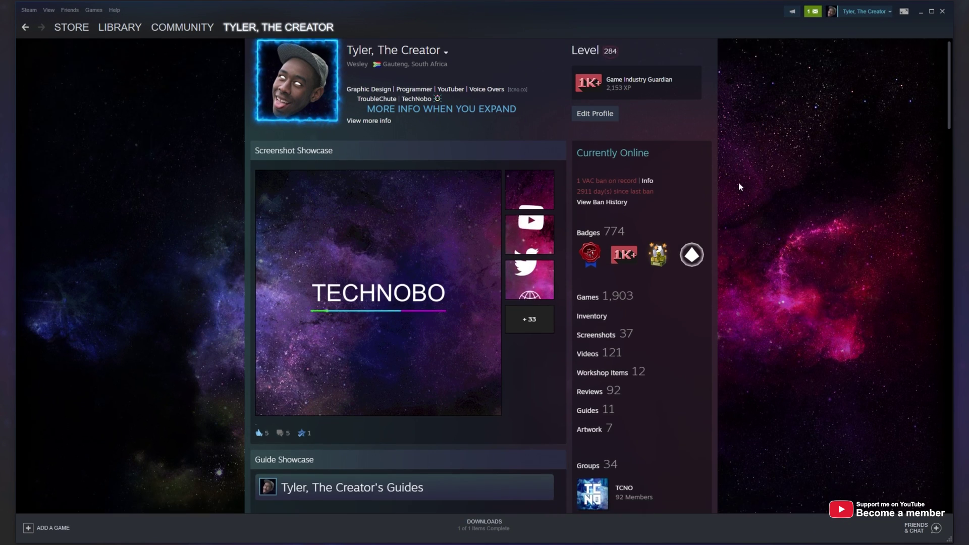
- Look through the showcases on the Steam profile page, down to the Workshop Showcase and Recent Activity
scroll(739, 183, down, 20)
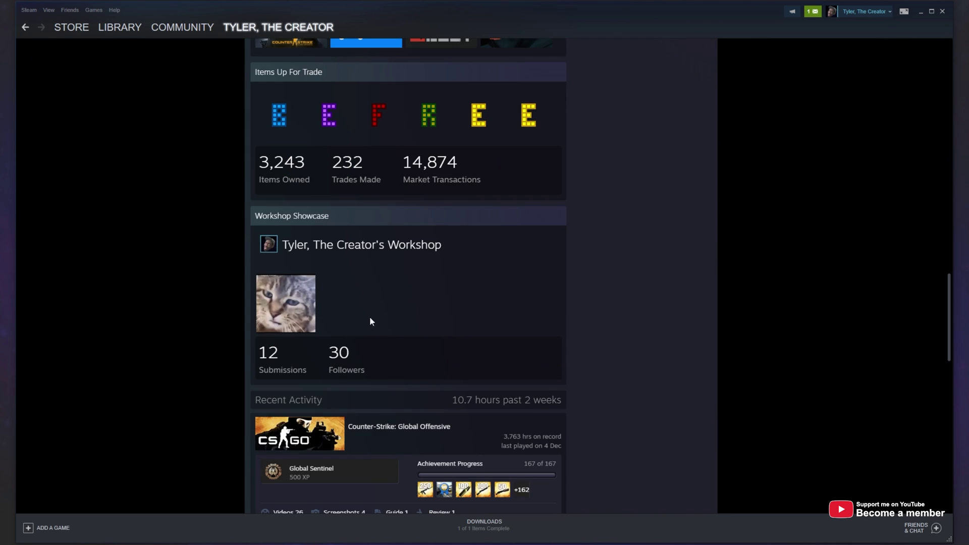
scroll(383, 318, down, 1)
scroll(396, 320, up, 15)
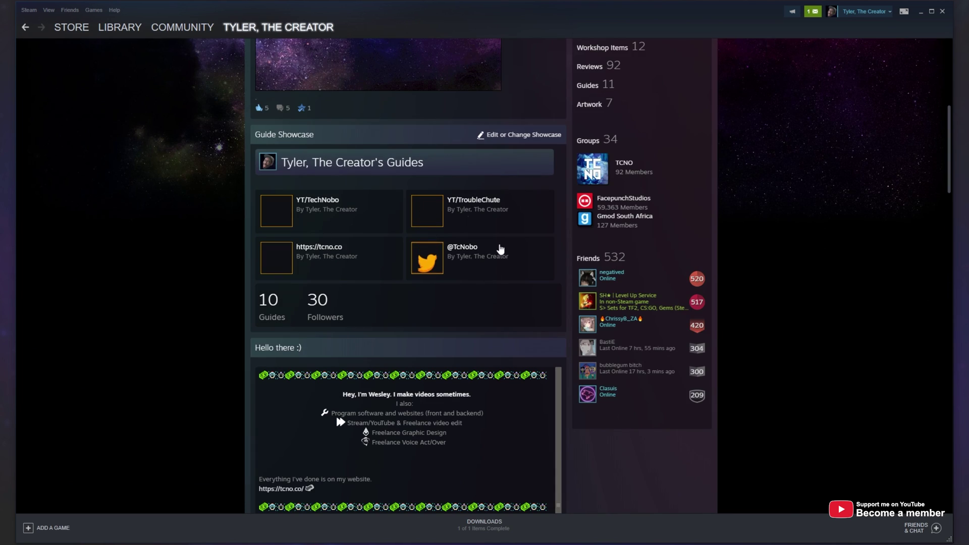
scroll(435, 276, down, 6)
scroll(434, 275, down, 13)
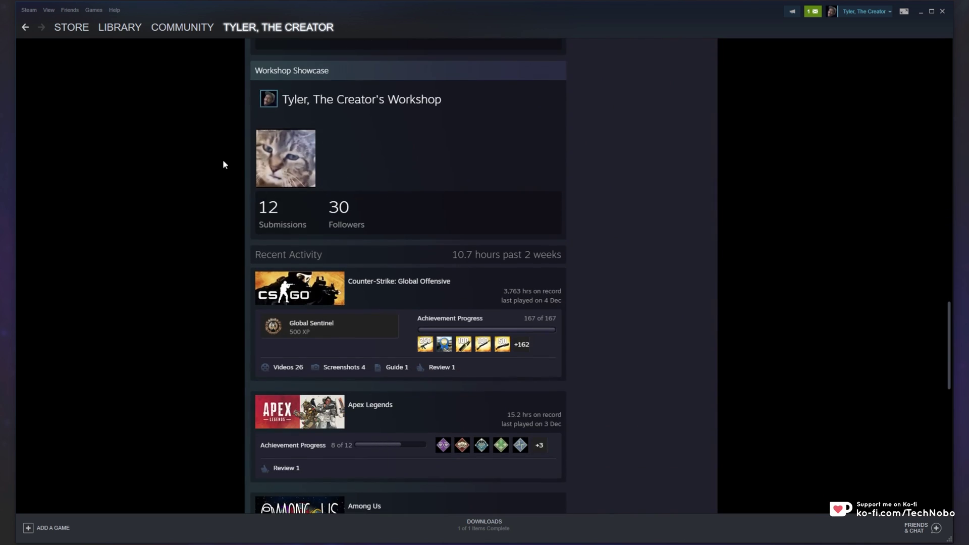
- Switch to File Explorer and review Showcase1.gif through Showcase5.gif in the GIF folder
key(alt+Tab)
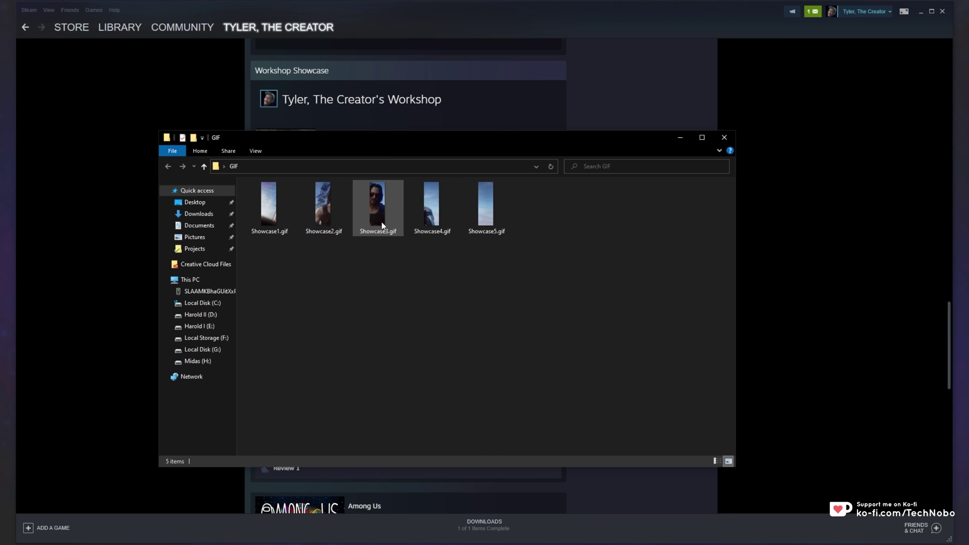
key(alt+Tab)
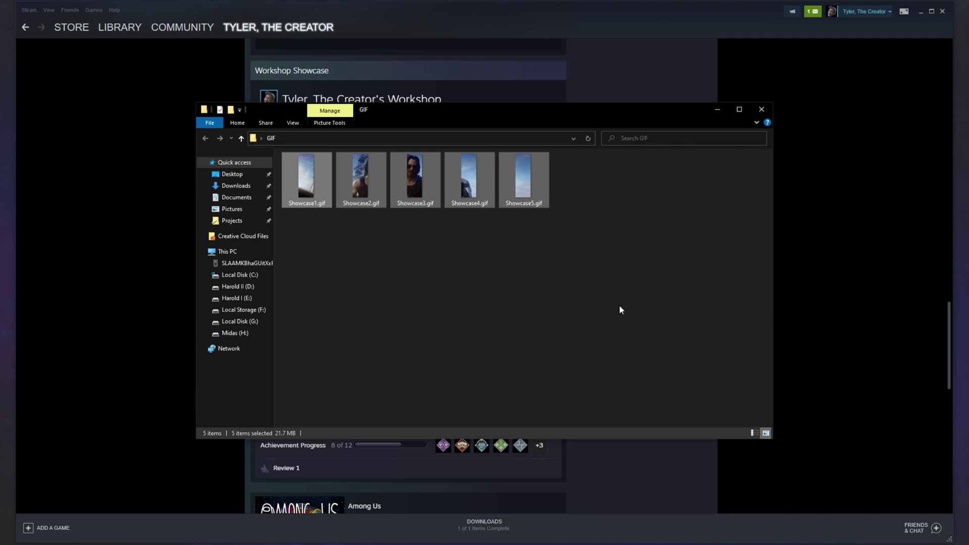
drag(624, 307, 277, 152)
click(579, 98)
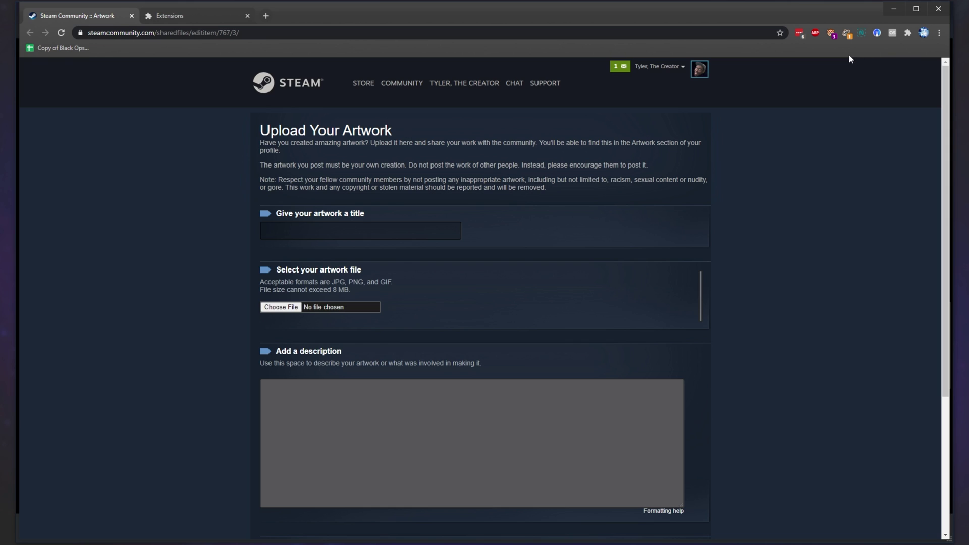
- Hide the browser's bookmarks bar and open Showcase1.gif from the Desktop's GIF folder in the HexEd.it hex editor
key(ctrl+shift+b)
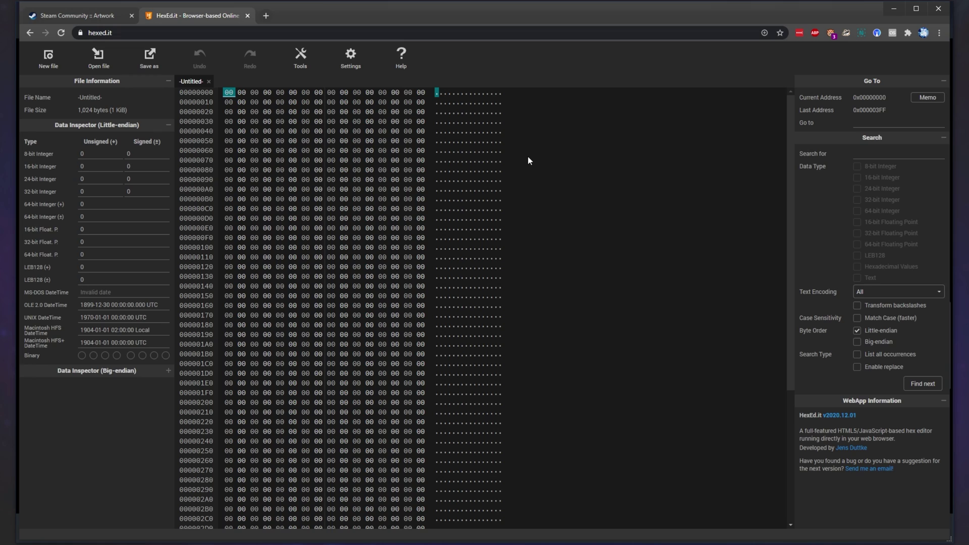
click(105, 58)
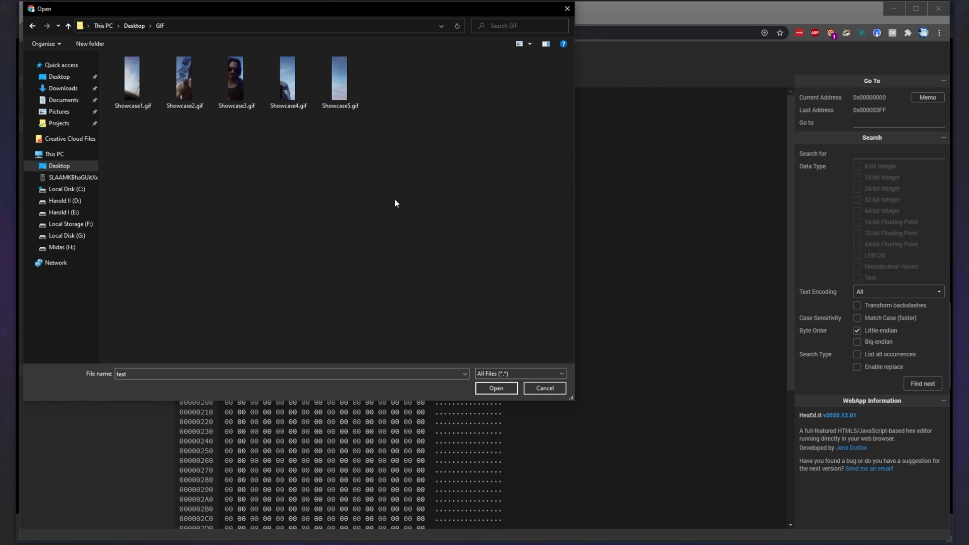
double_click(133, 86)
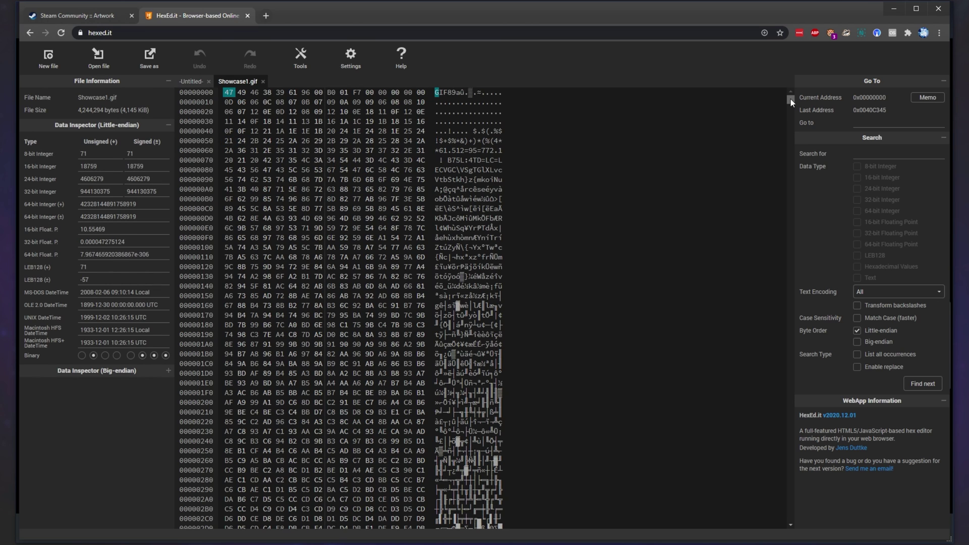
- Change the very last byte of Showcase1.gif to 21
drag(786, 107, 793, 525)
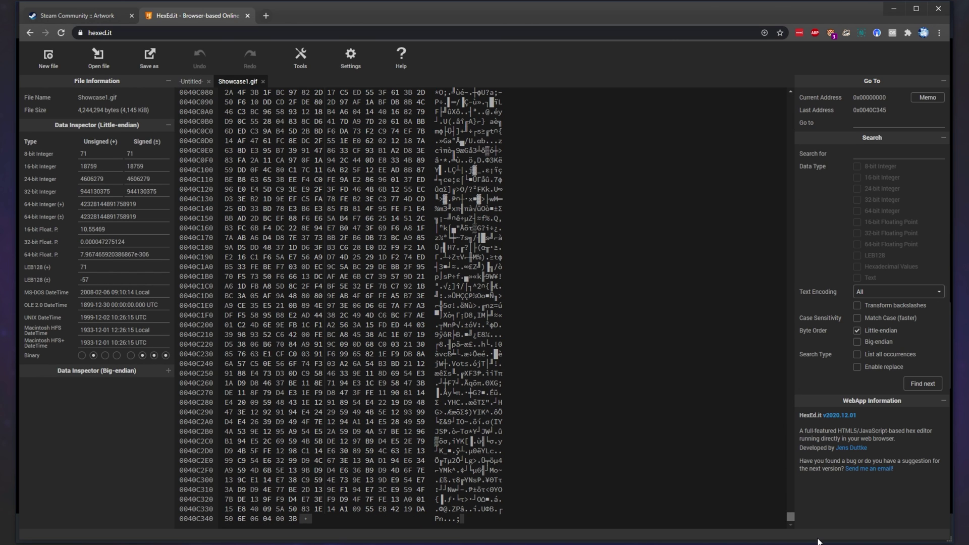
click(292, 520)
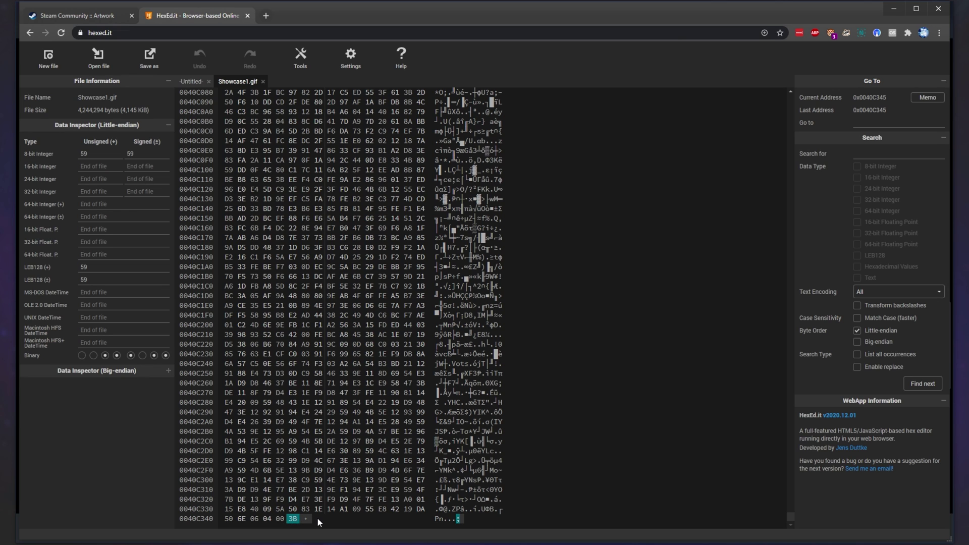
text(21)
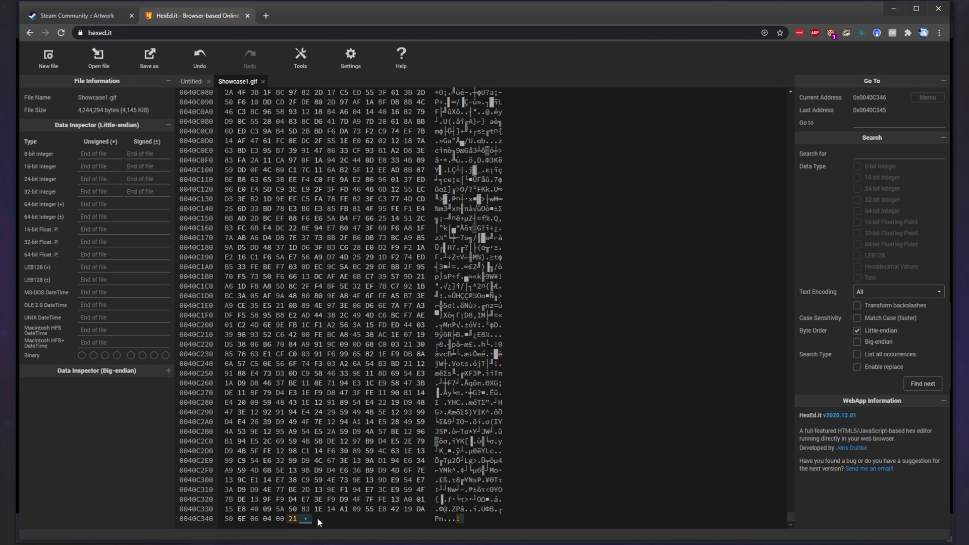
- Save the edited file over the original Showcase1.gif in the GIF folder, replacing the existing copy
click(150, 56)
click(130, 91)
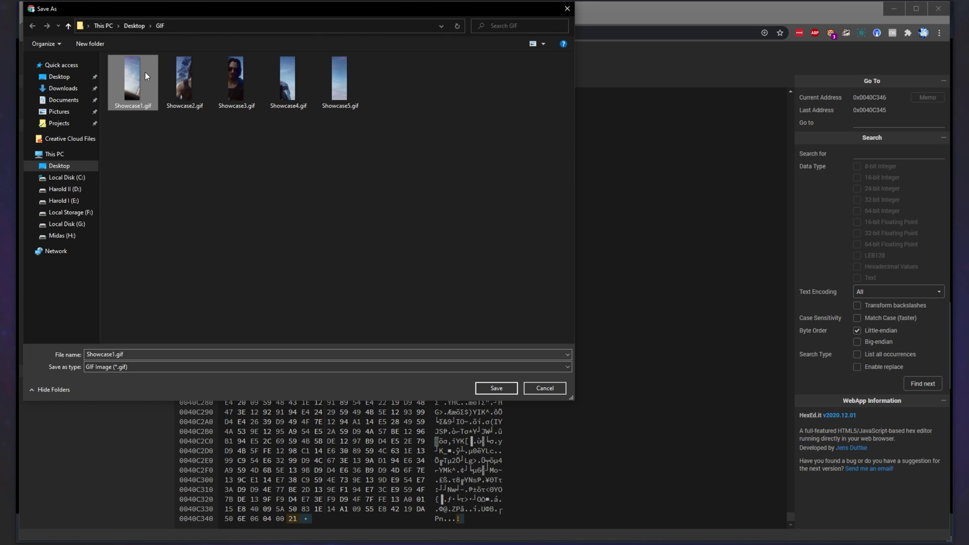
click(495, 388)
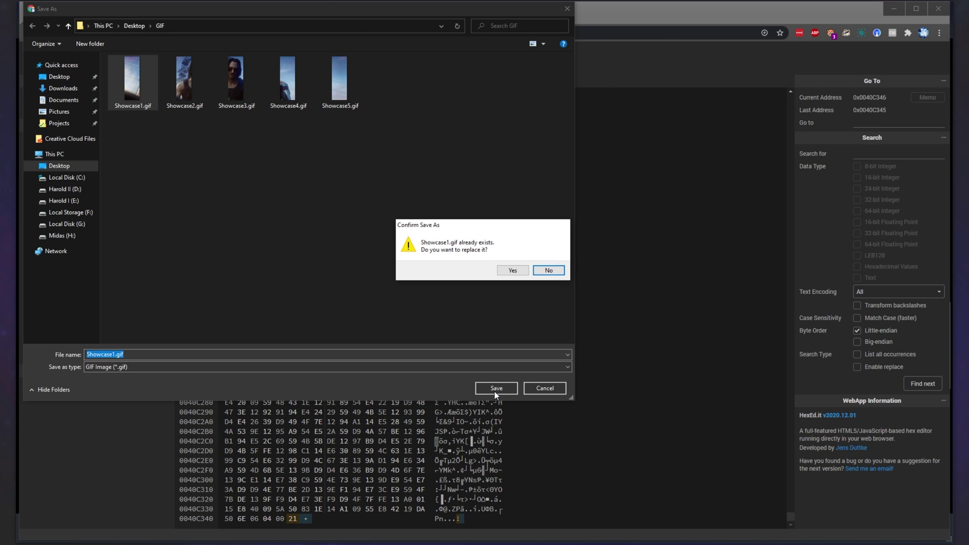
click(511, 271)
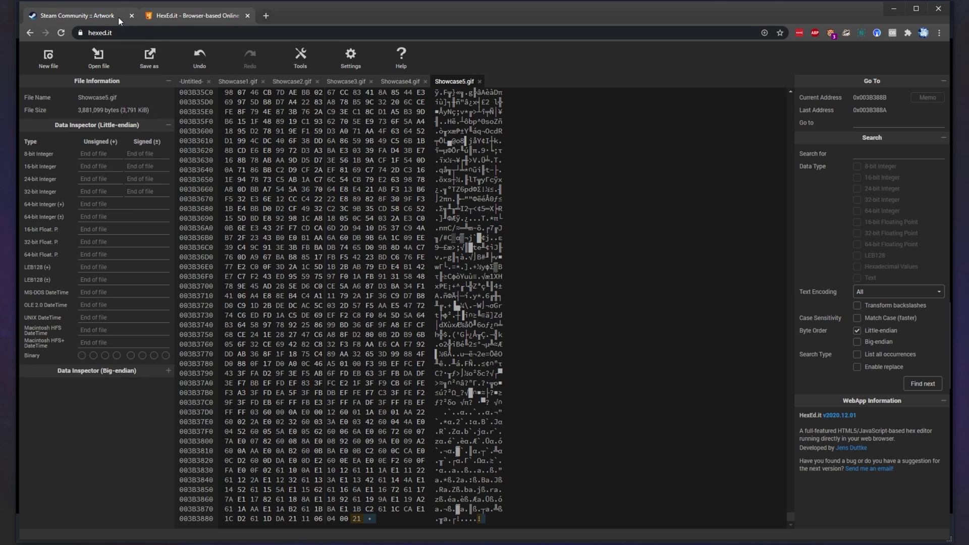
- View the profile's Workshop Showcase in a separate browser tab and return to Steam's Upload Your Artwork page
click(119, 17)
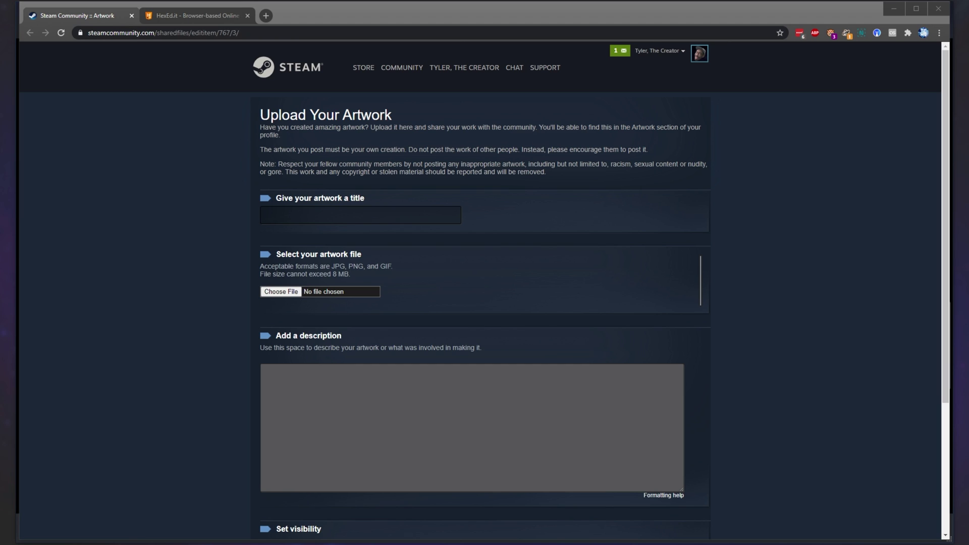
middle_click(699, 53)
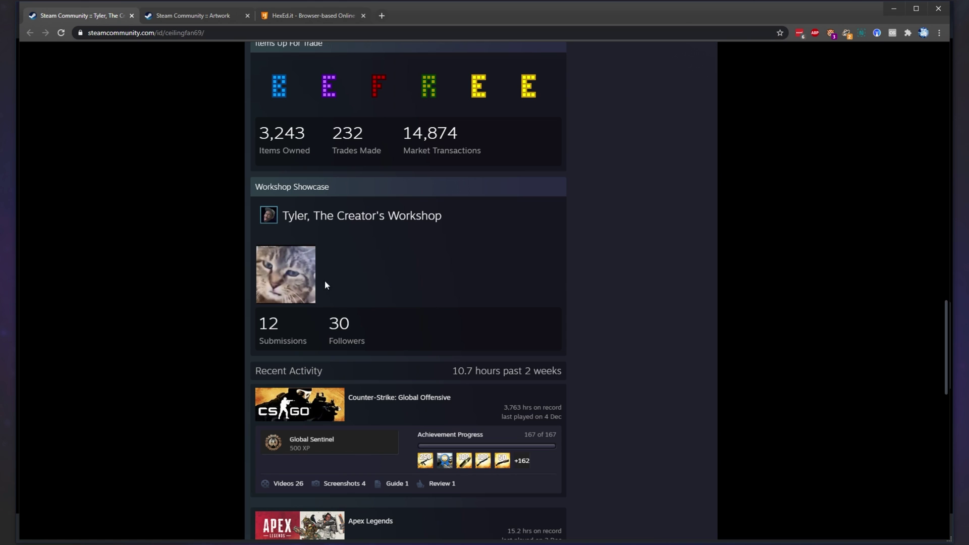
click(215, 14)
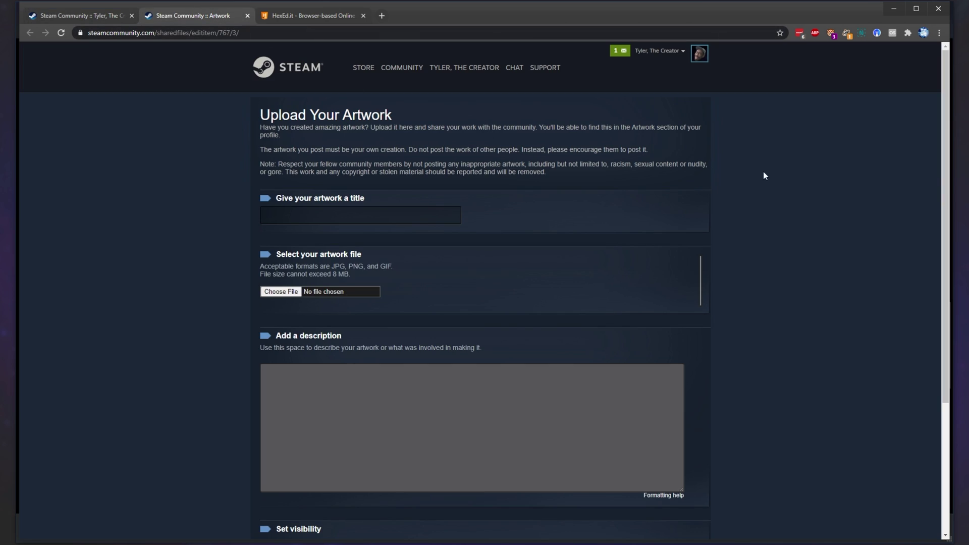
click(764, 183)
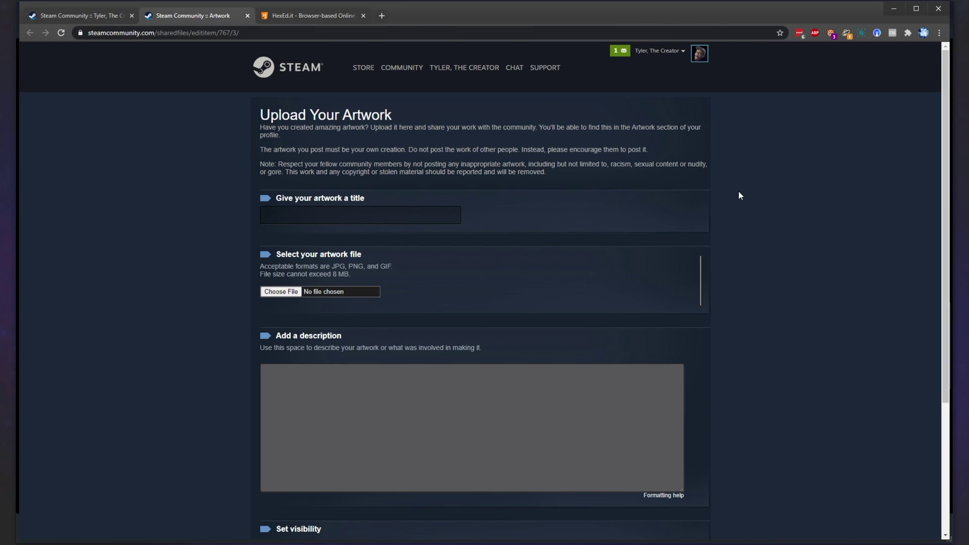
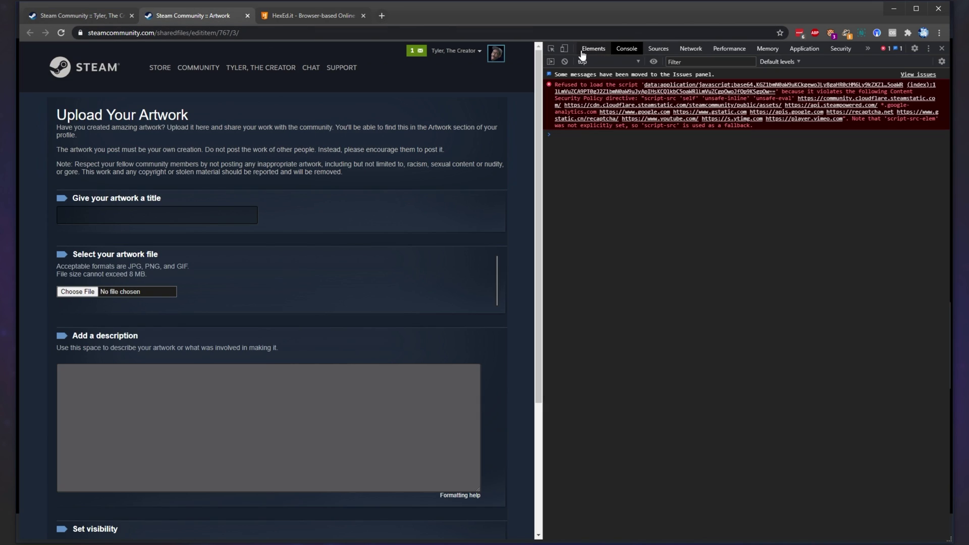
- Run $J('[name=consumer_app_id]').val(480);$J('[name=file_type]').val(0);$J('[name=visibility]').val(0); in the upload page's developer console and close the developer tools
click(594, 48)
click(626, 48)
text($J('[name=consumer_app_id]').val(480);$J('[name=file_type]').val(0);$J('[name=visibility]').val(0);)
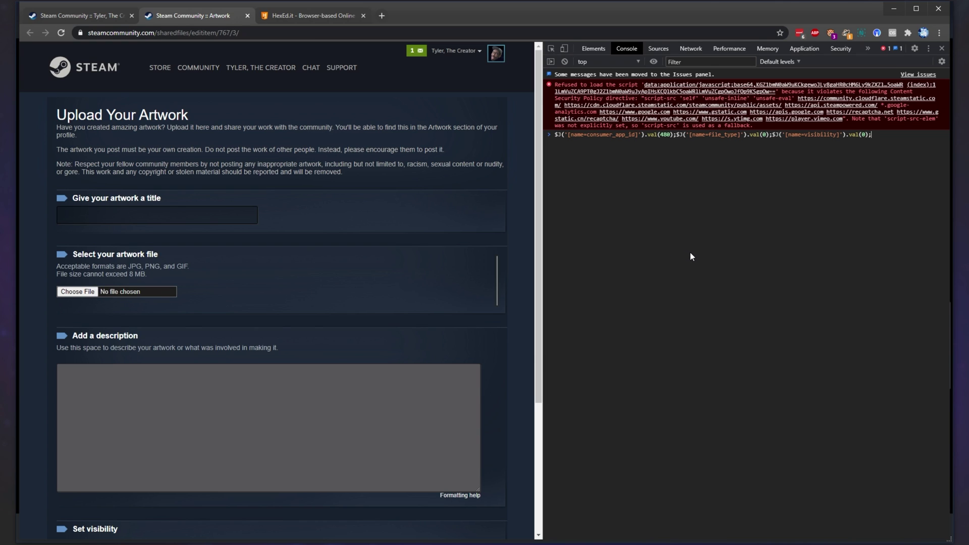
key(Return)
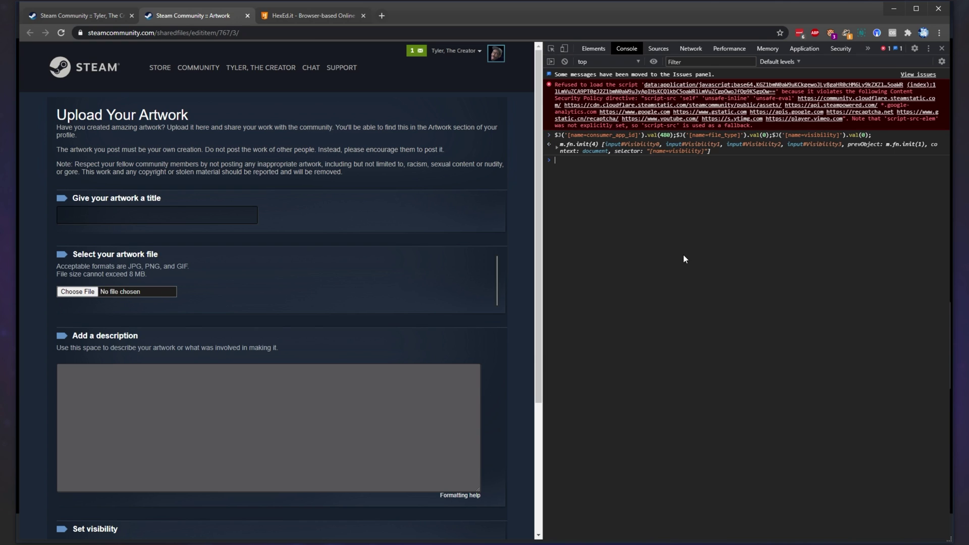
click(942, 49)
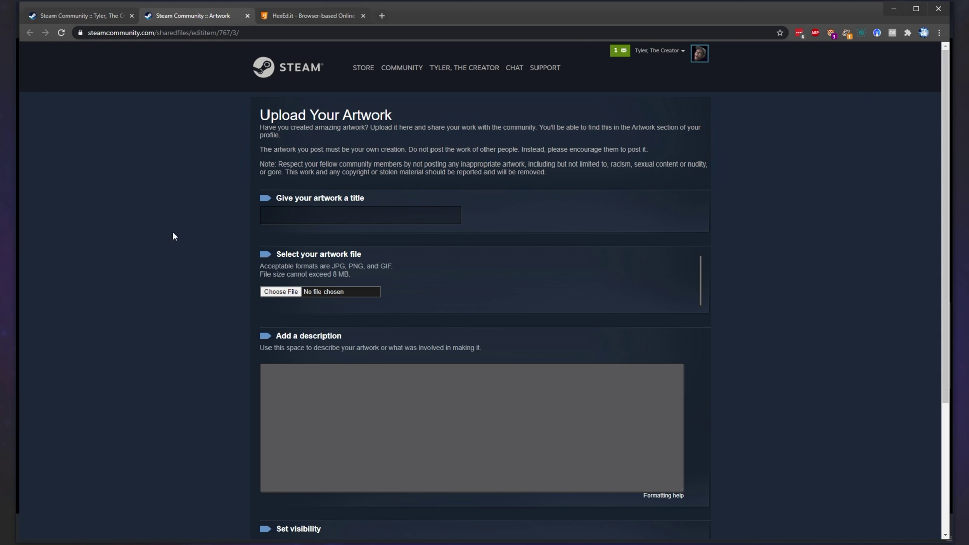
- Title the artwork 1, choose Showcase1.gif as its file, certify having created it, and save the upload
click(313, 219)
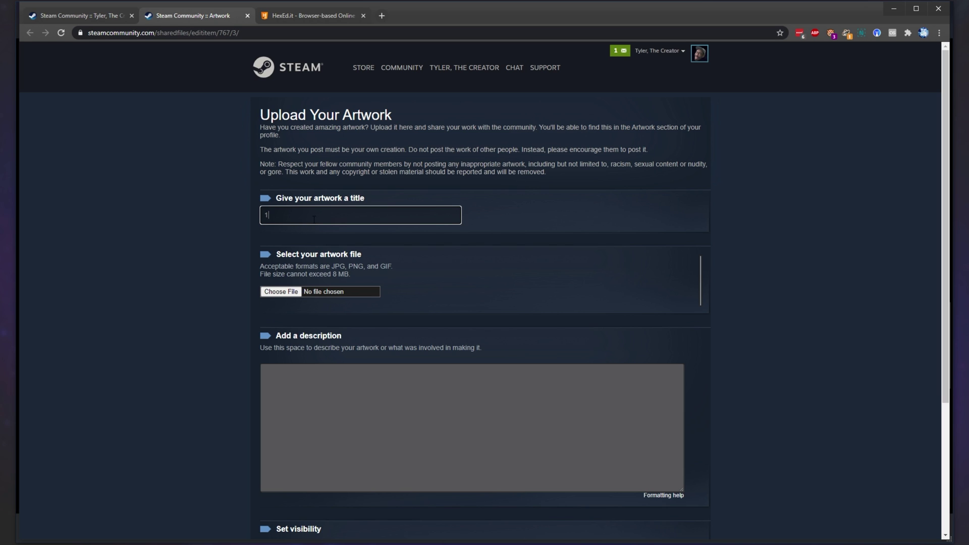
click(282, 292)
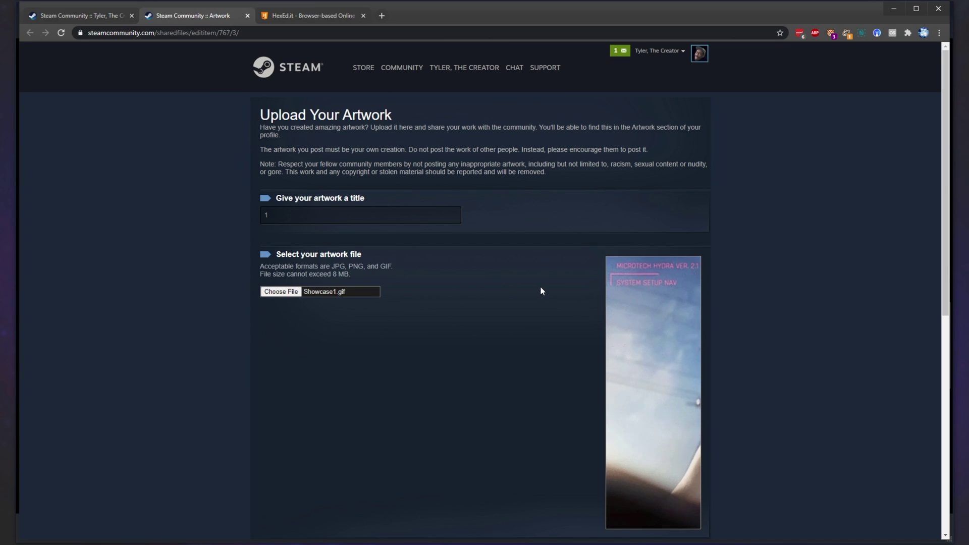
scroll(540, 286, down, 5)
scroll(516, 338, down, 3)
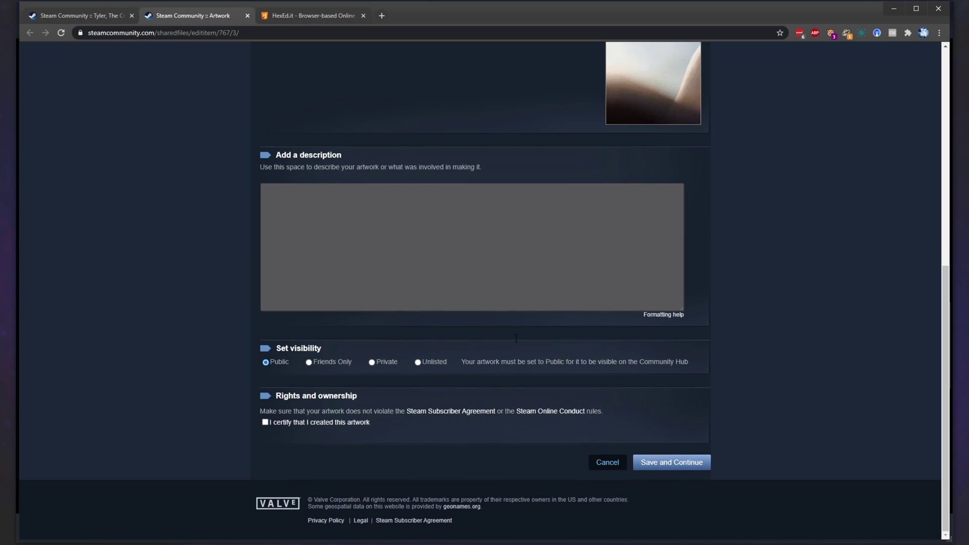
click(265, 423)
click(672, 464)
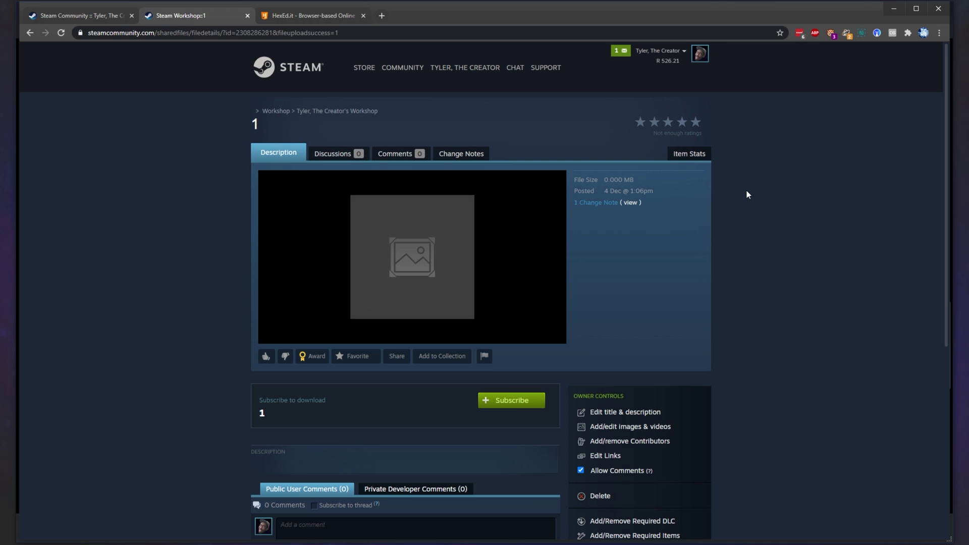
- Reload a blank Upload Your Artwork form and rerun the console script setting consumer_app_id to 480, file_type to 0 and visibility to 0
key(alt+Left)
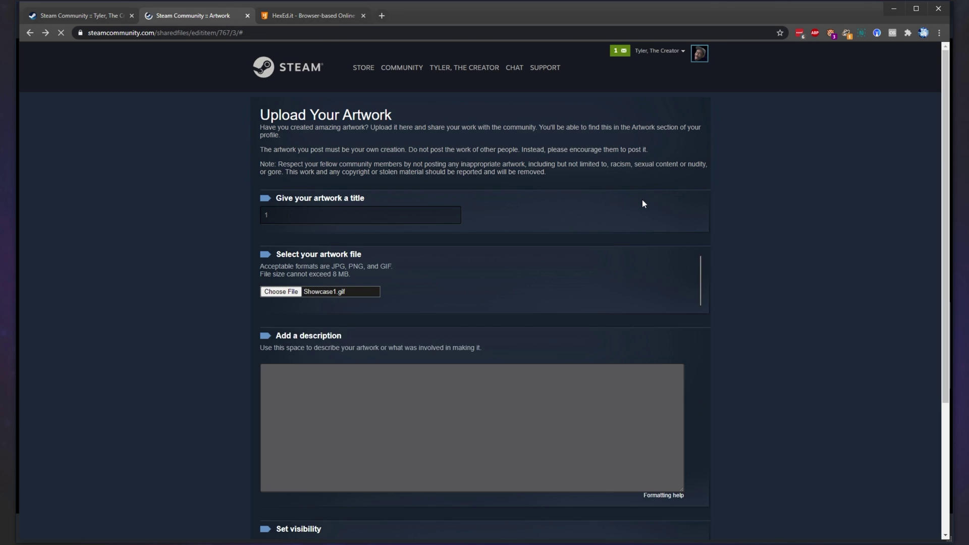
key(F5)
key(ctrl+shift+j)
text($J('[name=consumer_app_id]').val(480);$J('[name=file_type]').val(0);$J('[name=visibility]').val(0);)
key(Return)
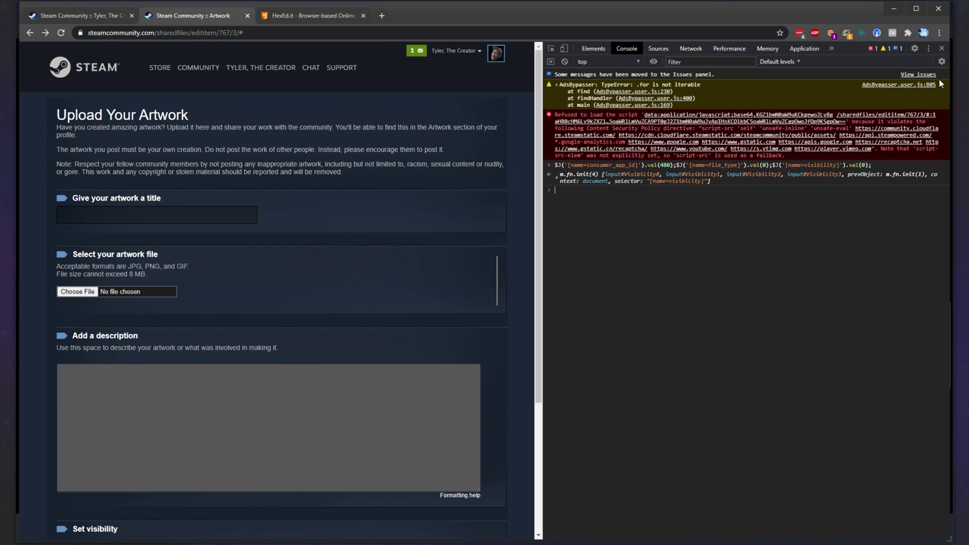
click(942, 48)
- Fill in the blank upload form with the next showcase GIF as the artwork file
click(287, 351)
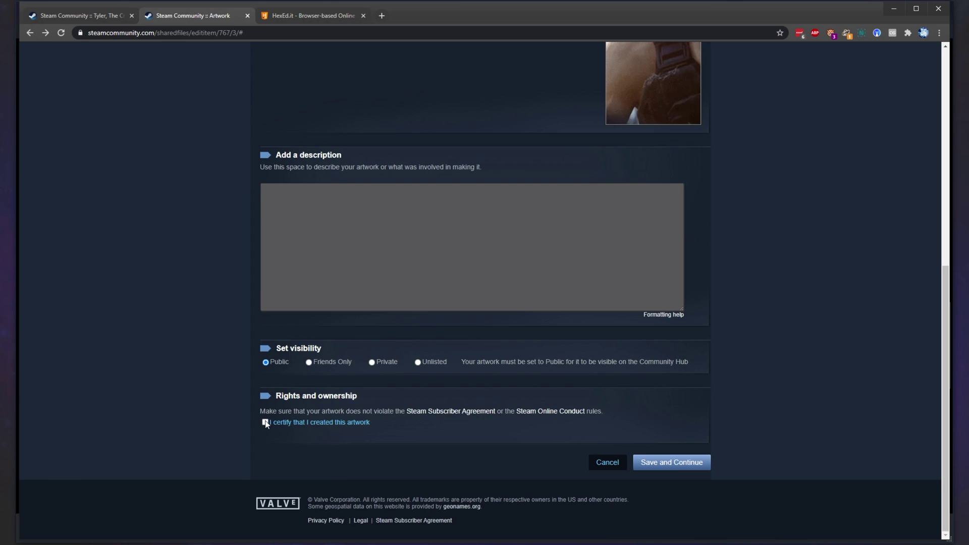
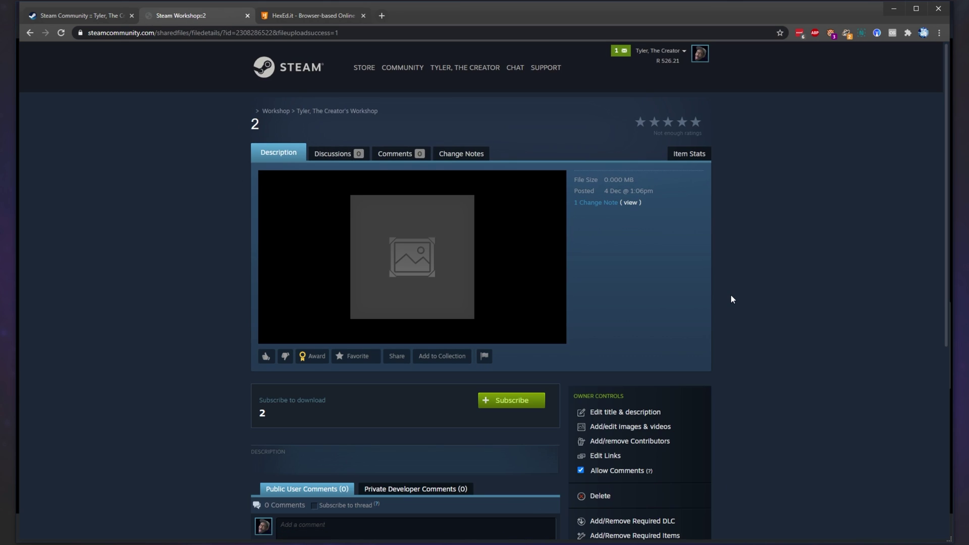
- Return from the uploaded workshop item 2 to the Upload Your Artwork form
key(alt+Left)
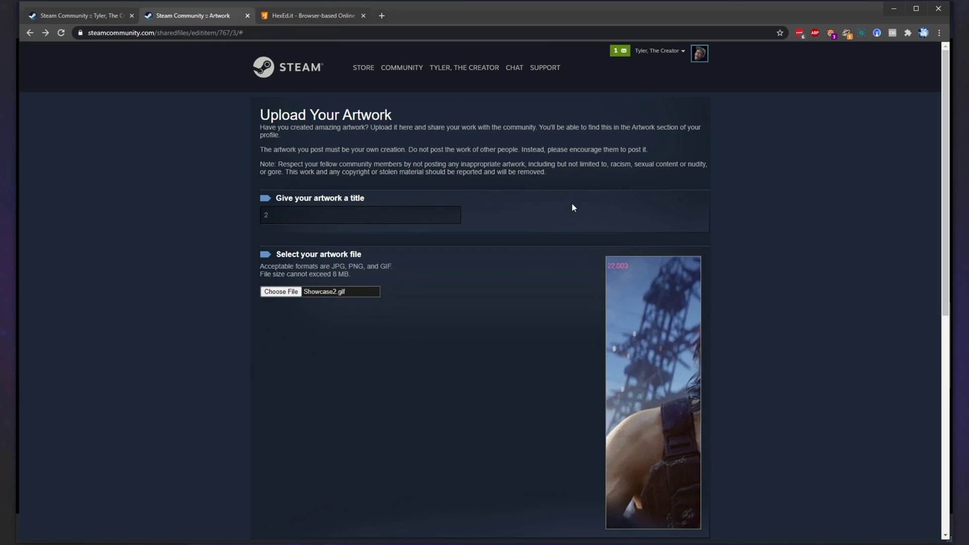
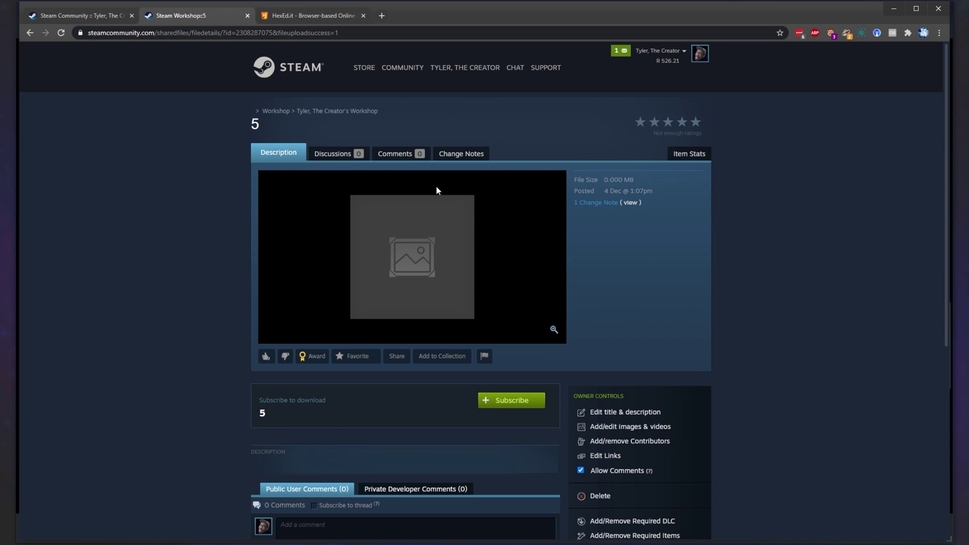
- Switch to the Steam profile page and open its Featured Showcase editing settings
click(101, 16)
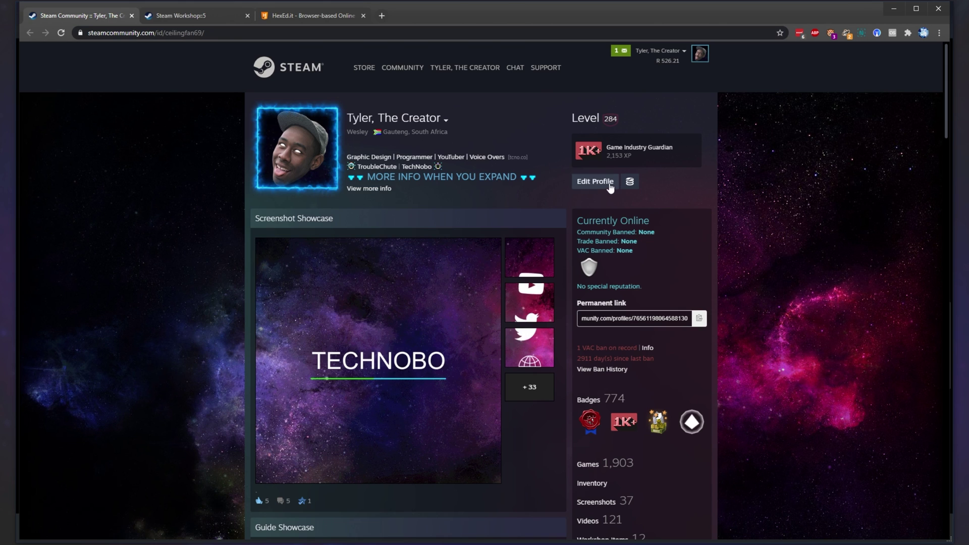
click(588, 182)
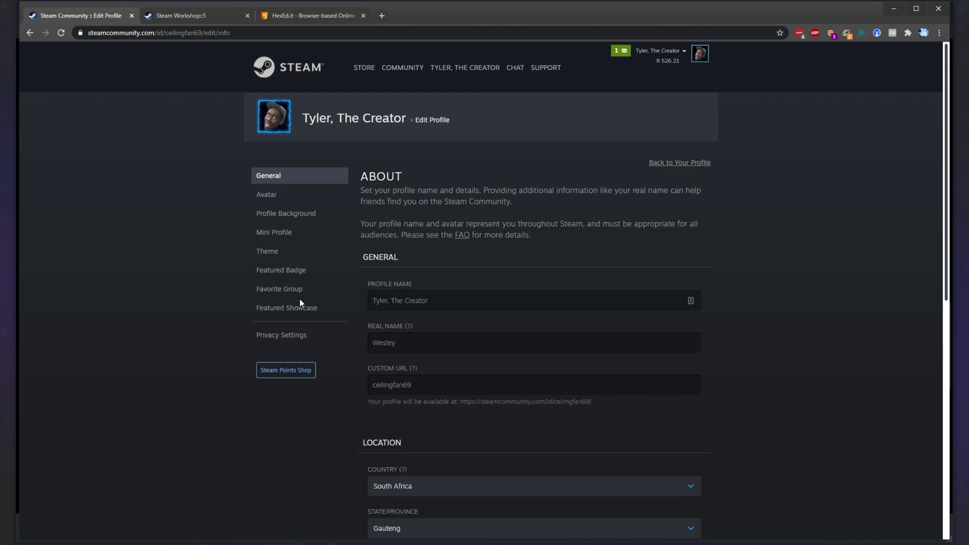
click(300, 305)
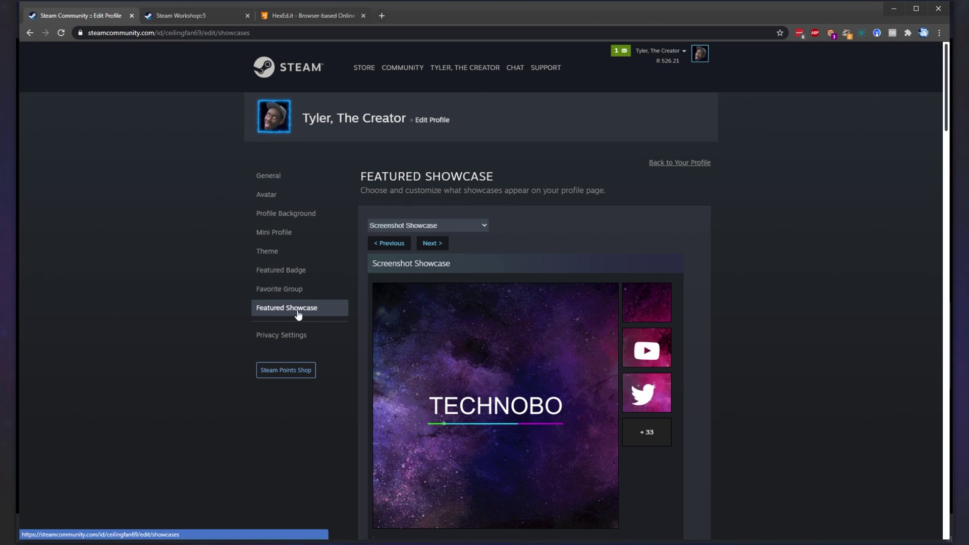
- Fill the five Workshop Showcase slots with the uploaded Spacewar items 1 to 5 in order
scroll(337, 448, down, 4)
scroll(340, 441, down, 10)
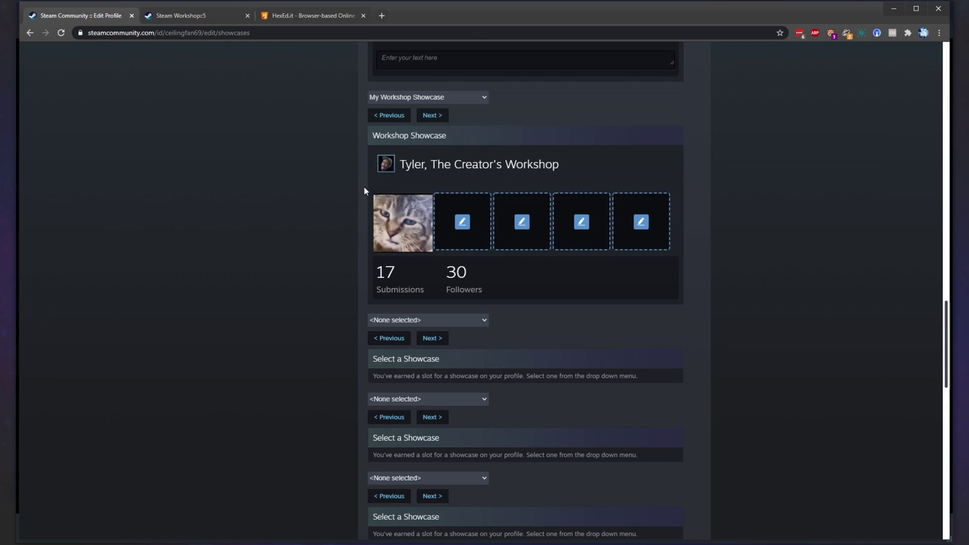
click(402, 223)
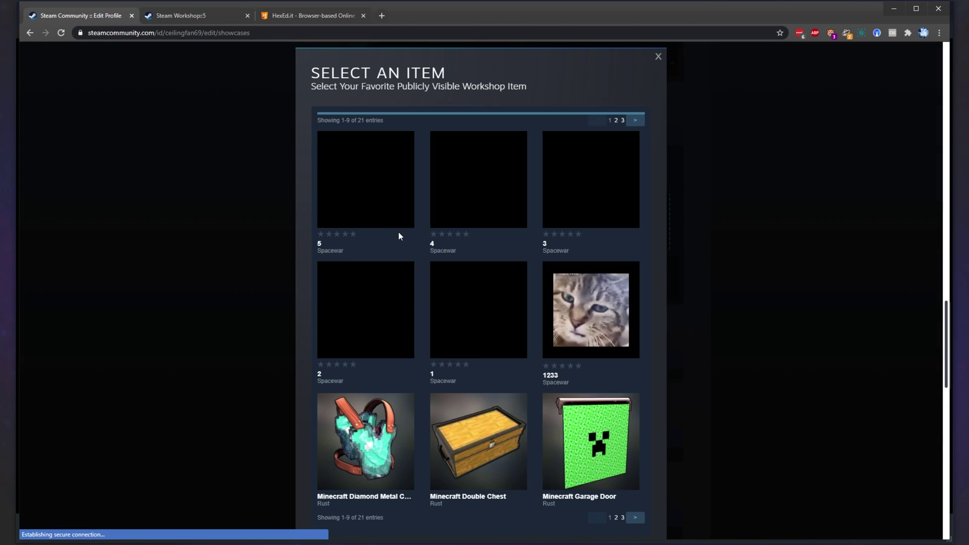
click(476, 315)
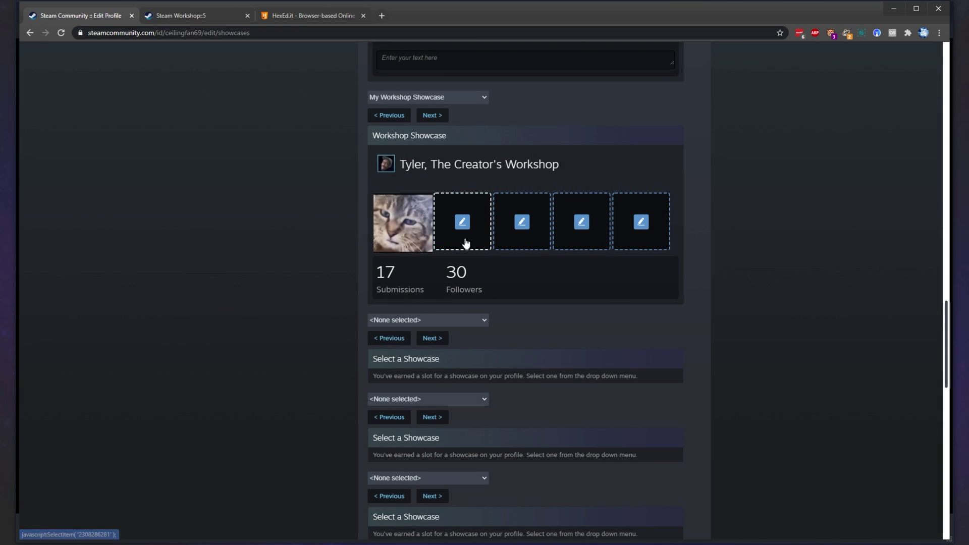
click(465, 244)
click(405, 354)
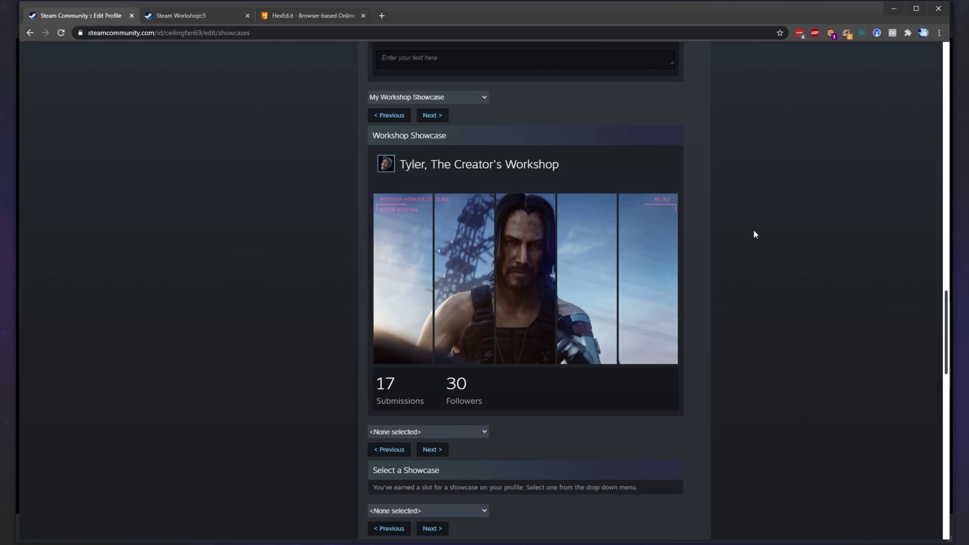
- Save the featured showcase changes
scroll(735, 190, down, 10)
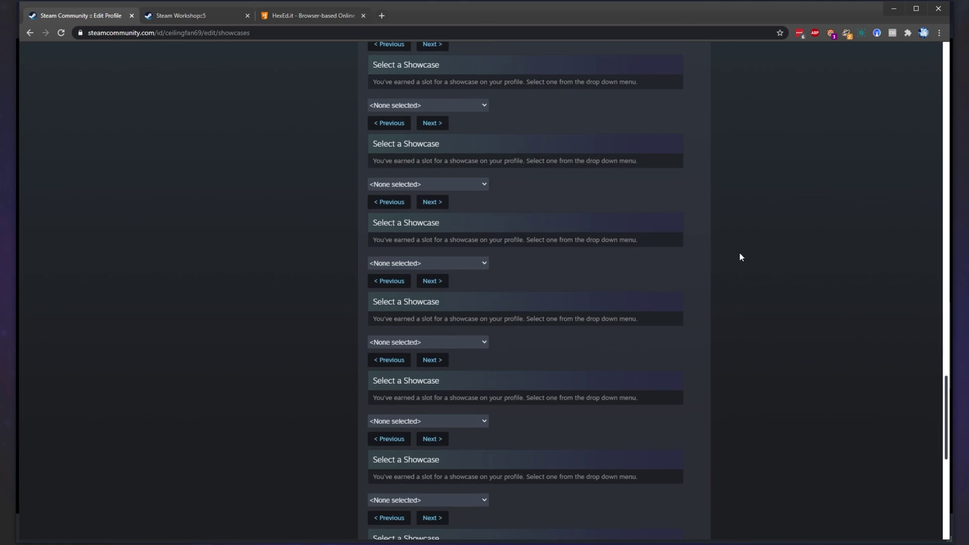
scroll(740, 257, down, 10)
click(695, 403)
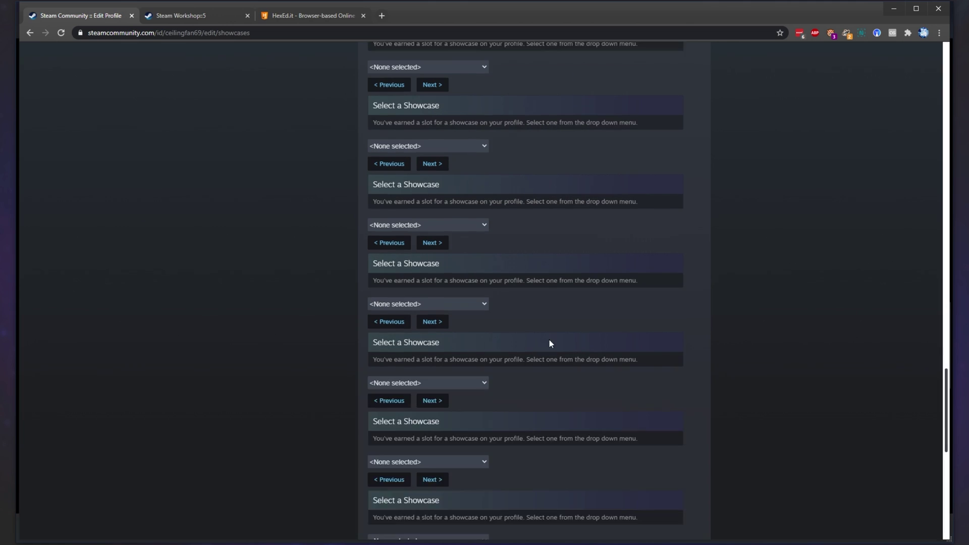
- Open the profile in a separate tab and view its Workshop Showcase
scroll(551, 344, up, 20)
middle_click(699, 54)
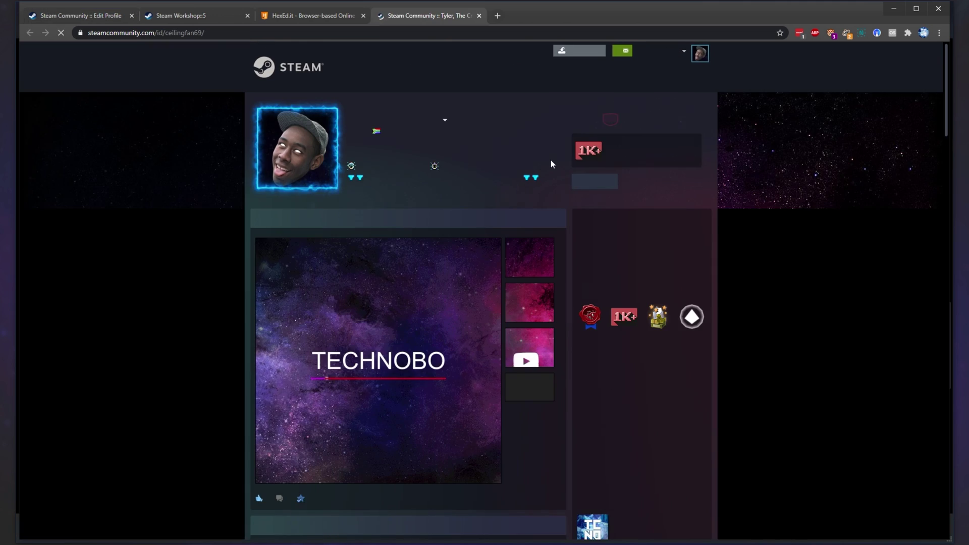
scroll(844, 123, down, 15)
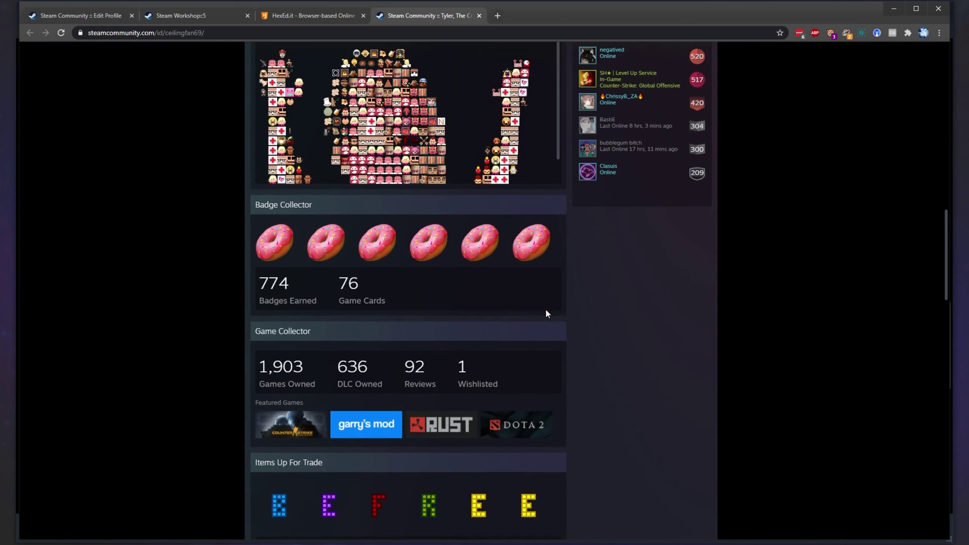
scroll(546, 311, down, 10)
scroll(631, 325, up, 1)
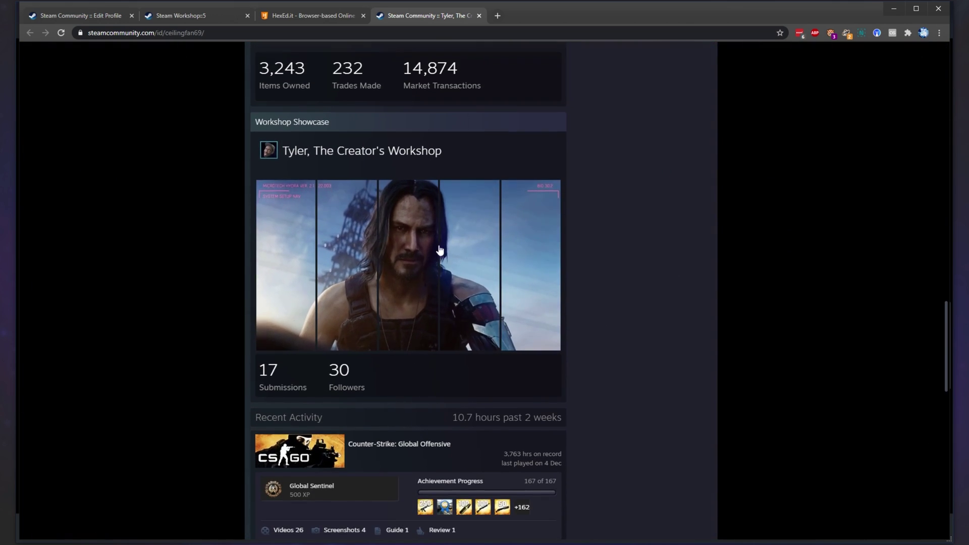
- Compare the Workshop Showcase's title area with the Guide Showcase's title area on the profile
drag(459, 151, 385, 152)
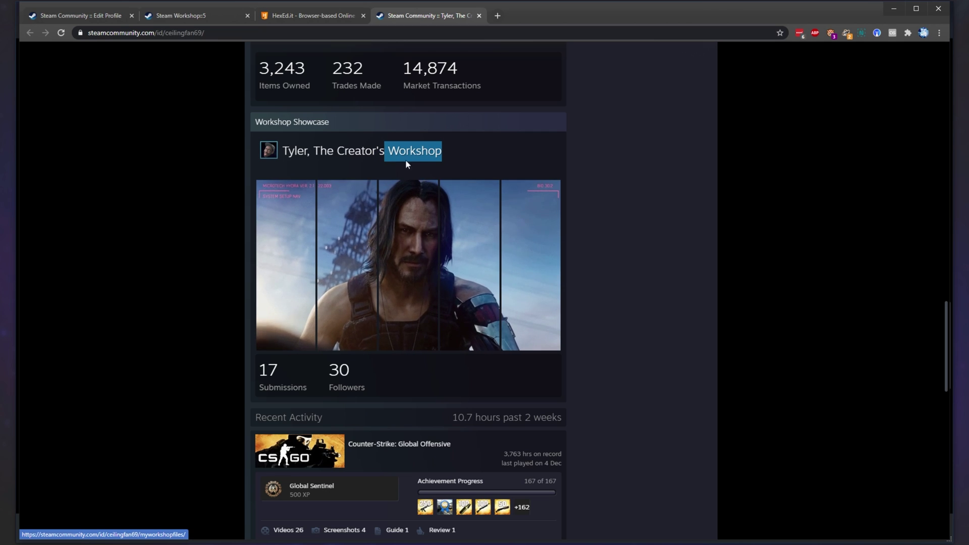
scroll(499, 216, up, 15)
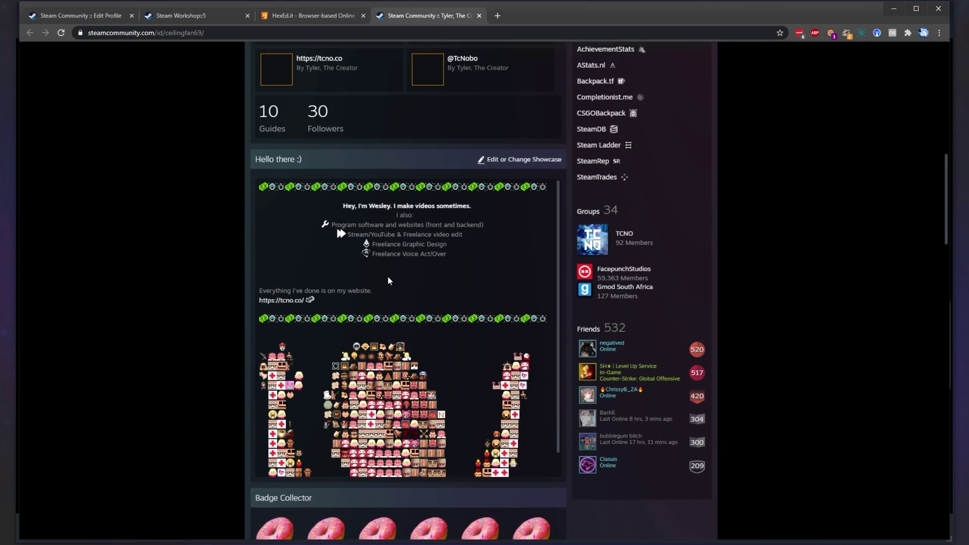
scroll(391, 275, up, 5)
drag(437, 218, 288, 214)
click(175, 238)
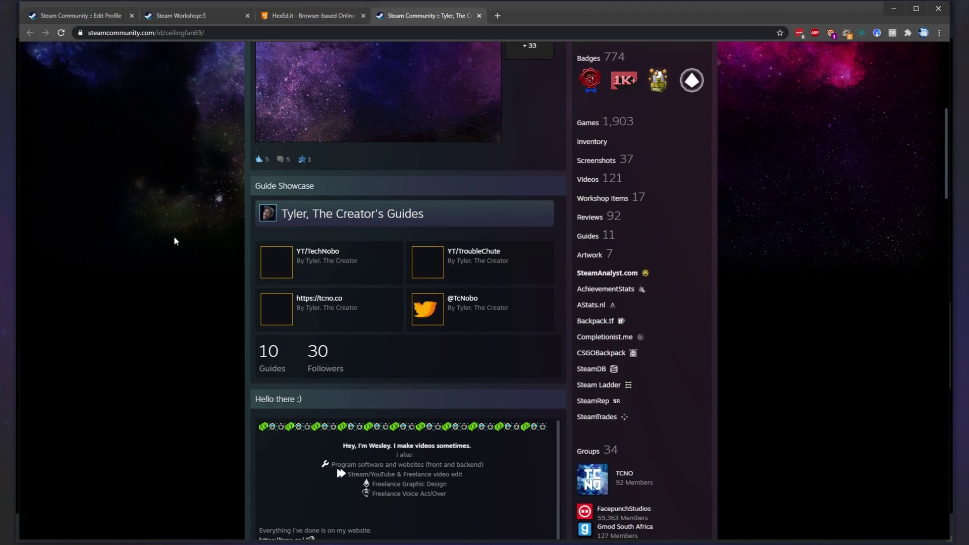
- Open the workshop item shown in the Workshop Showcase's rightmost slot
scroll(367, 306, down, 20)
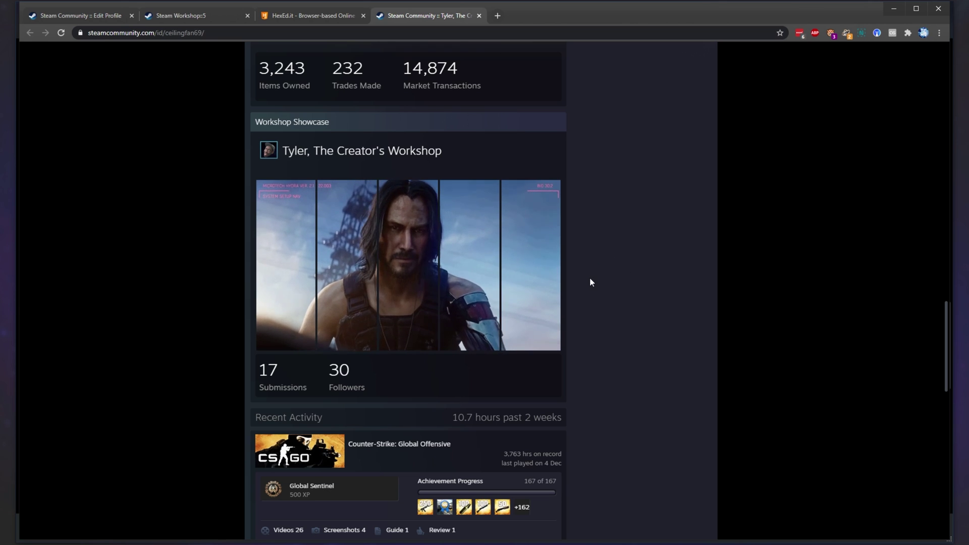
click(546, 308)
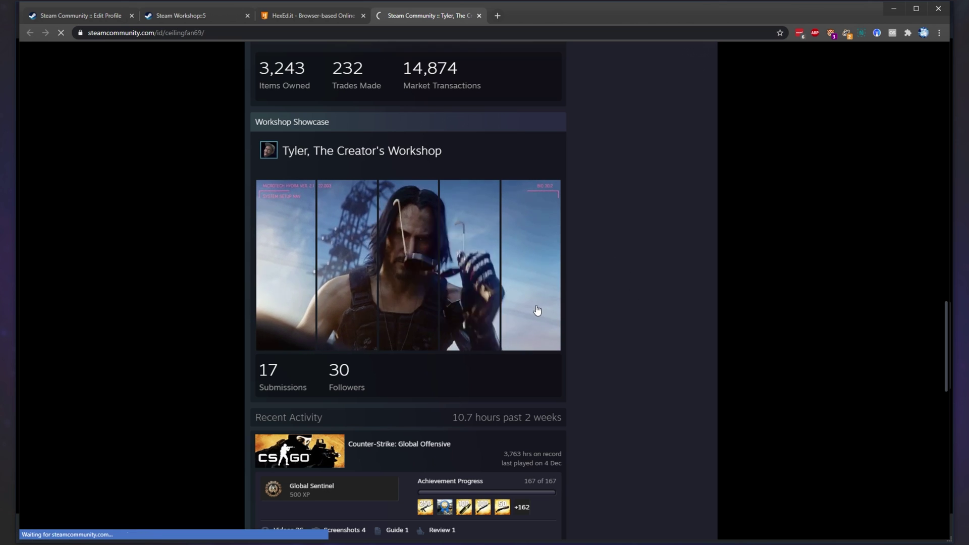